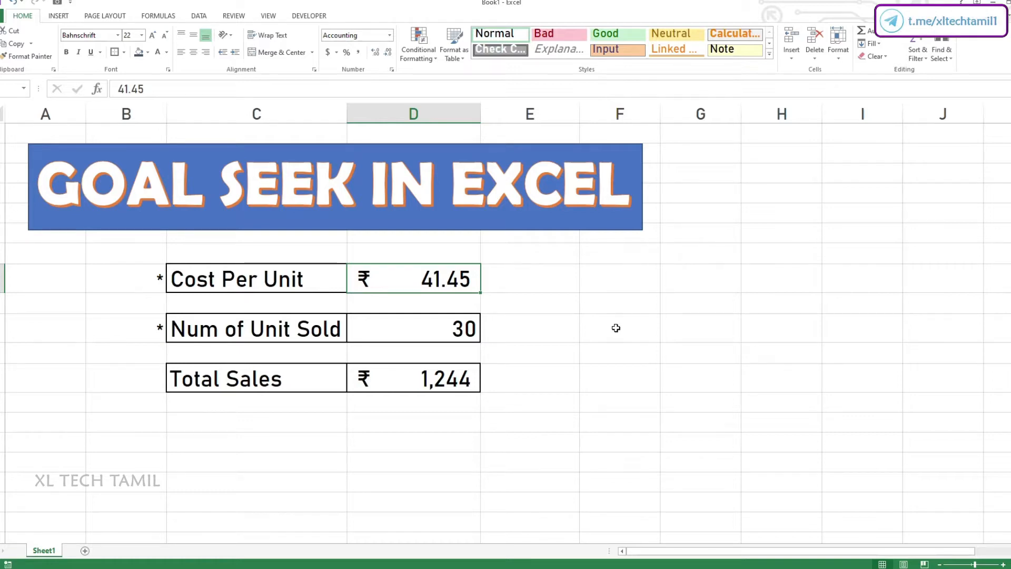
# Inspect the Total Sales formula in cell D12 and the cells it references.
pyautogui.click(437, 383)
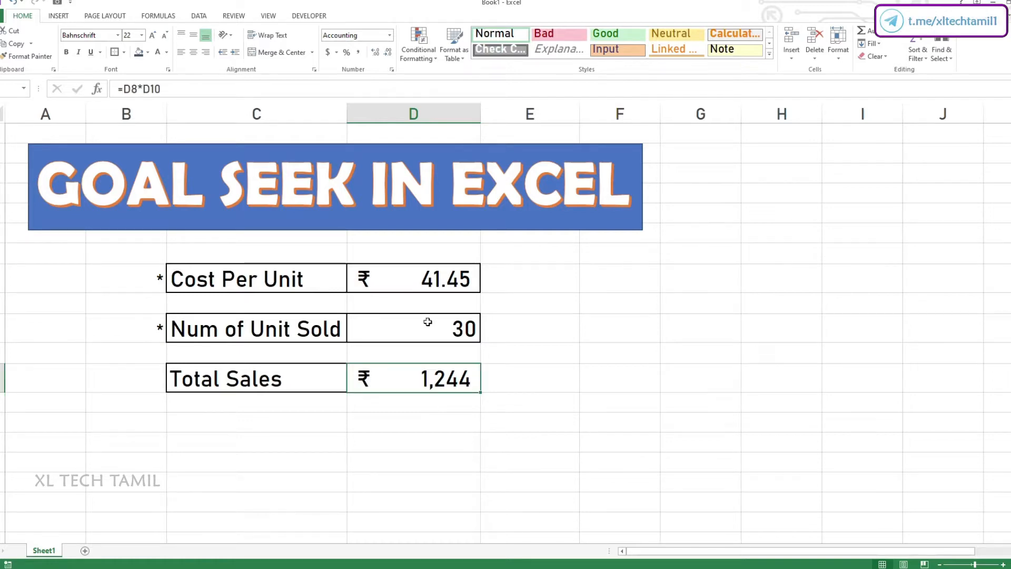
pyautogui.press('F2')
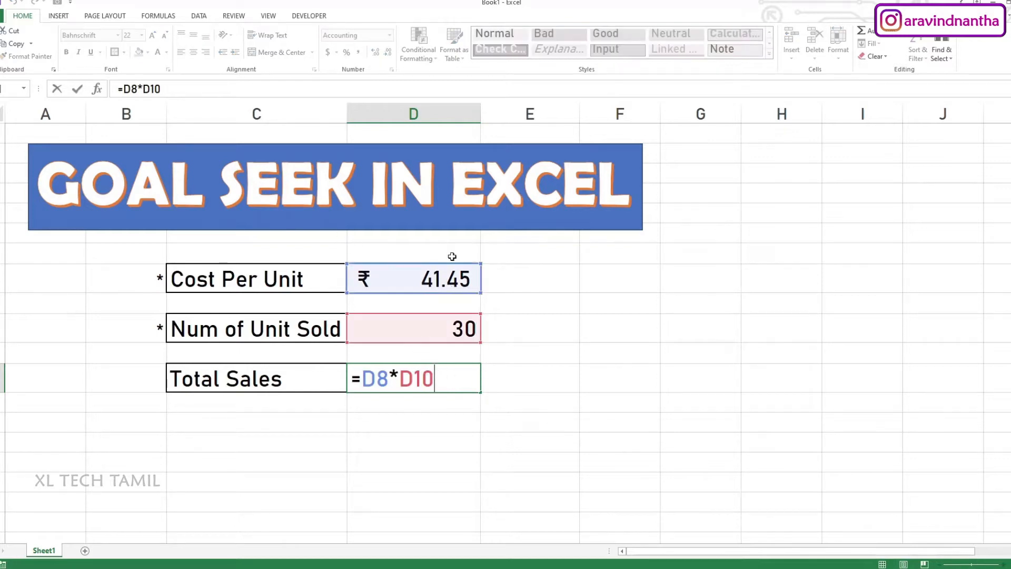
pyautogui.hotkey('ctrl', 'Return')
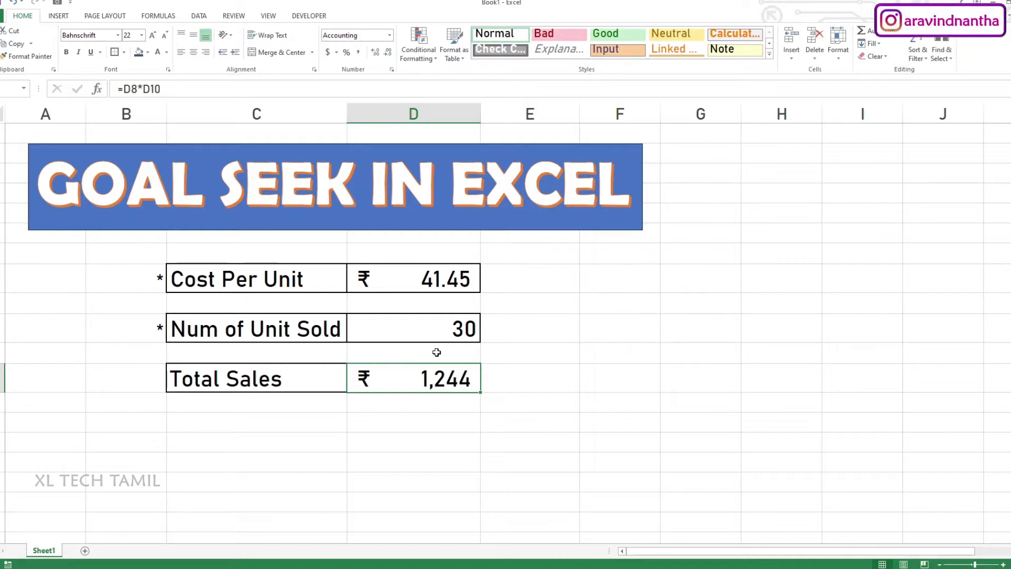
# Set Num of Unit Sold in cell D10 to 70.
pyautogui.click(423, 332)
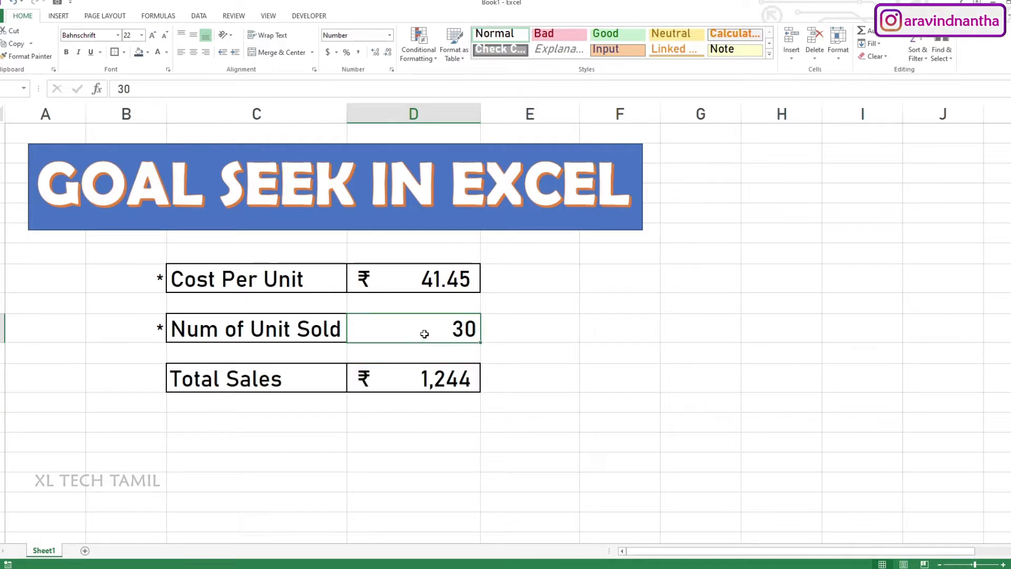
pyautogui.write('70')
pyautogui.press('Return')
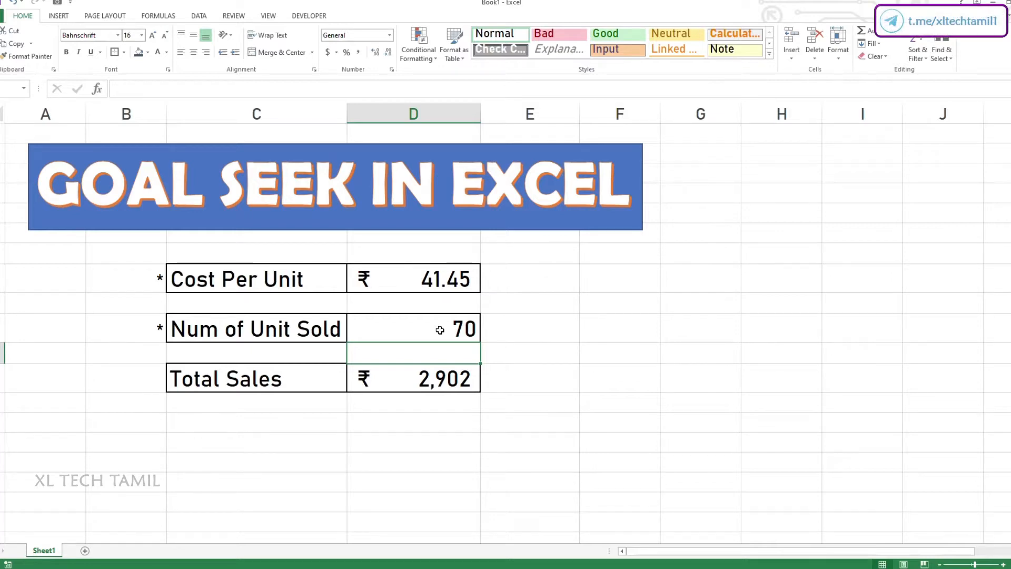
# Try calculating the required units in cell F10 with the formula =5000/D8, and clear the cell again.
pyautogui.press('Right')
pyautogui.press('Right')
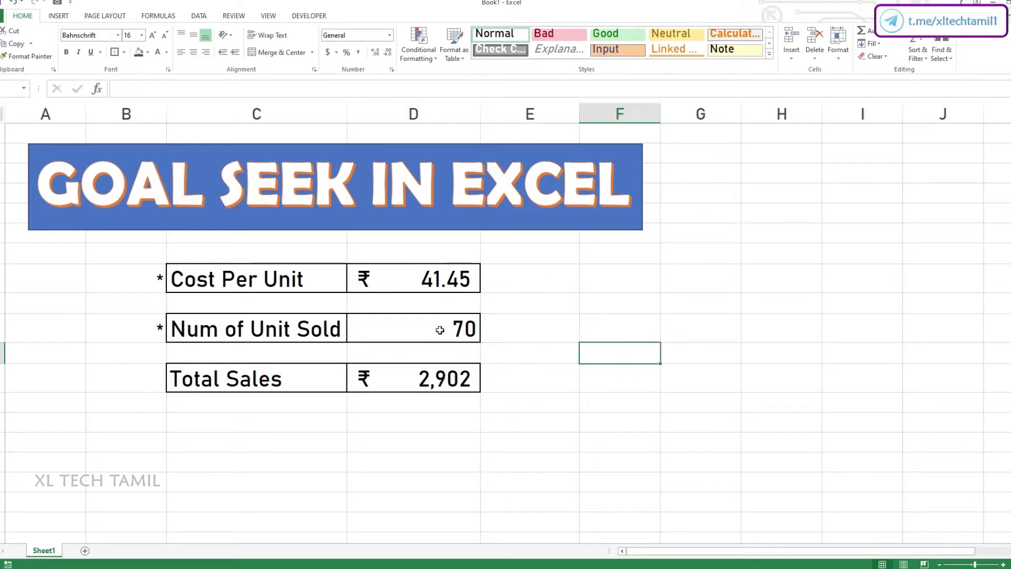
pyautogui.press('Up')
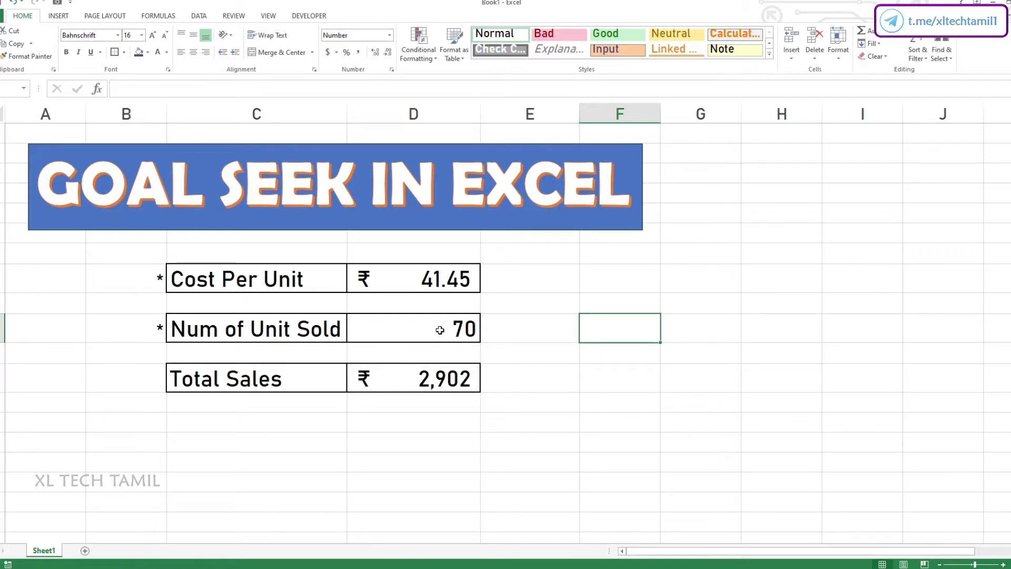
pyautogui.write('=5000/')
pyautogui.click(367, 278)
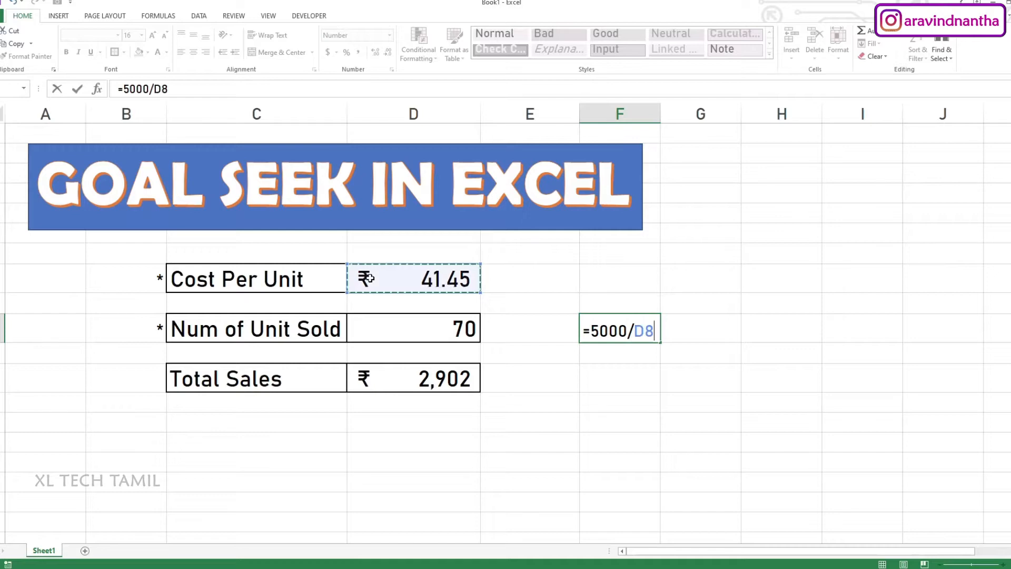
pyautogui.press('Return')
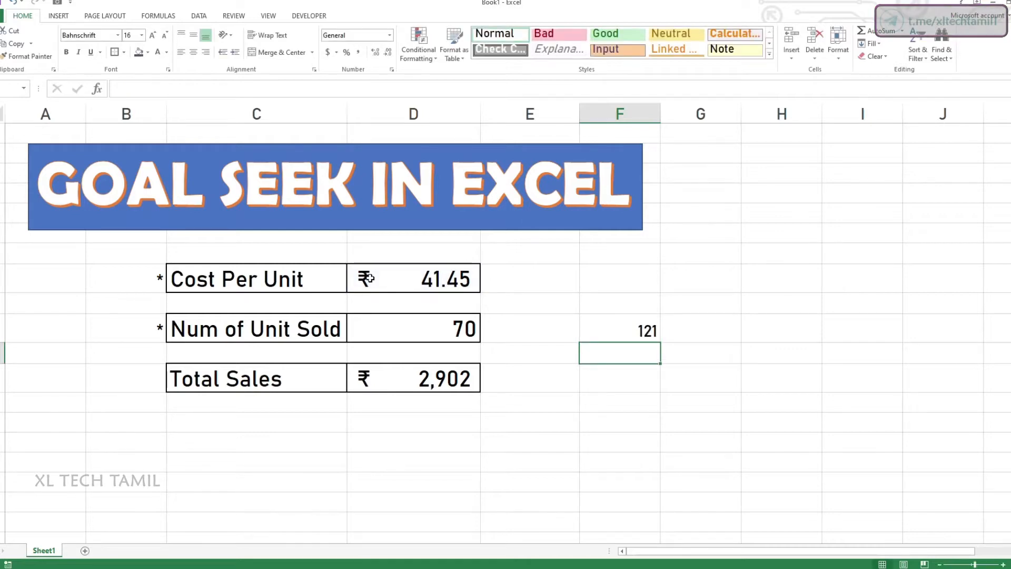
pyautogui.press('Up')
pyautogui.press('Delete')
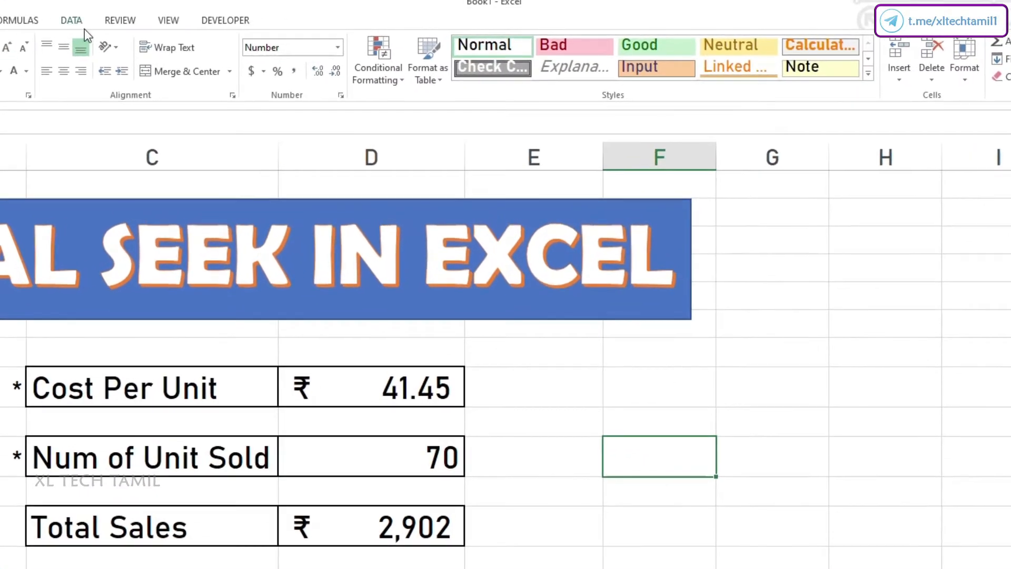
# Run Goal Seek to bring Total Sales (D12) to 5000 by changing Num of Unit Sold (D10), and keep the solution.
pyautogui.click(81, 25)
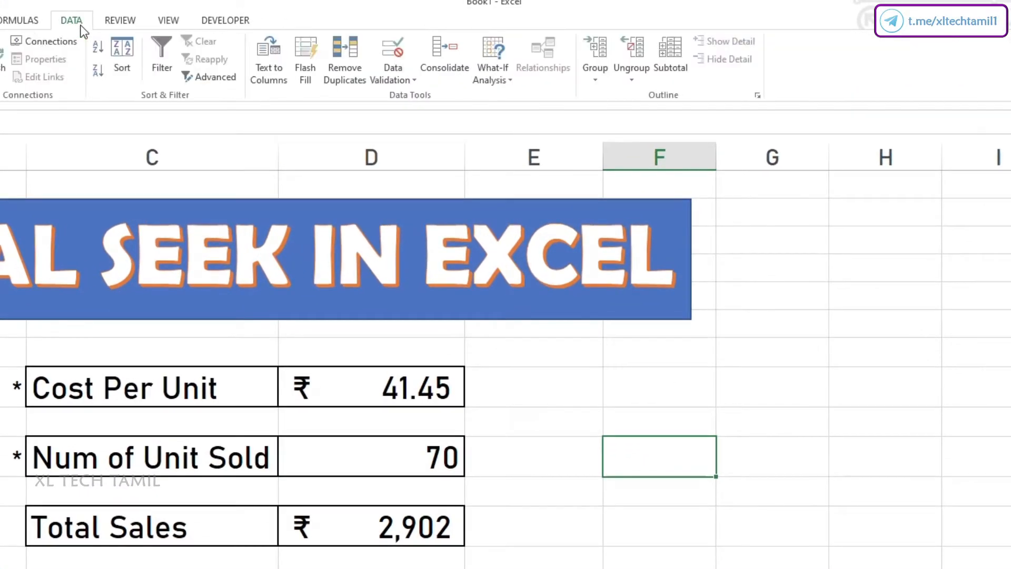
pyautogui.click(509, 81)
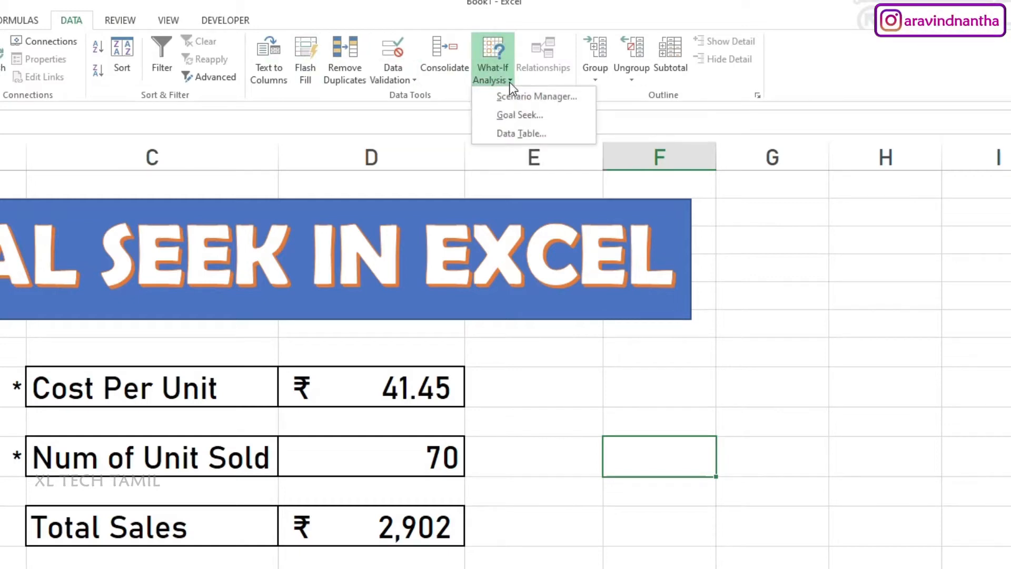
pyautogui.click(529, 121)
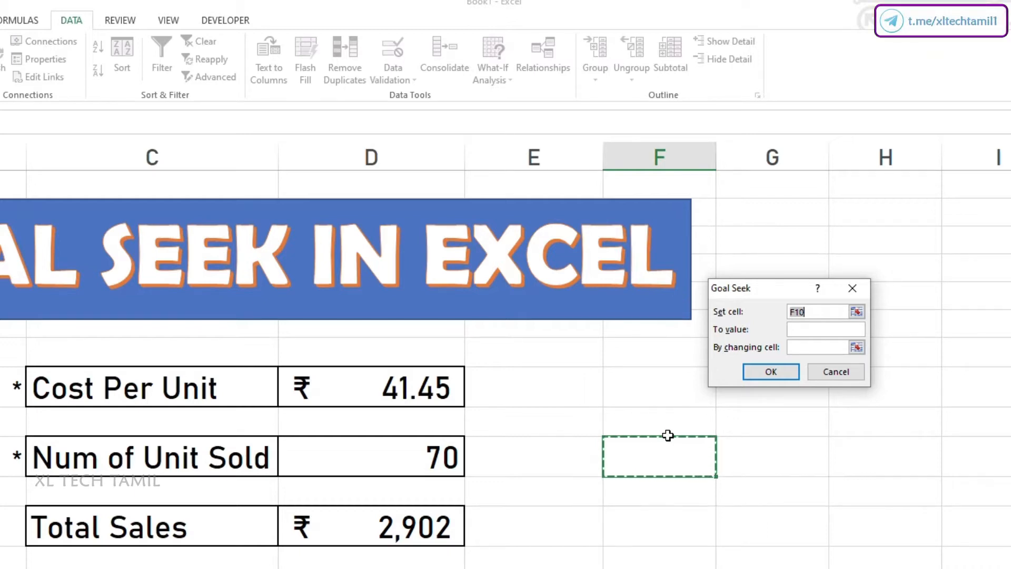
pyautogui.click(377, 526)
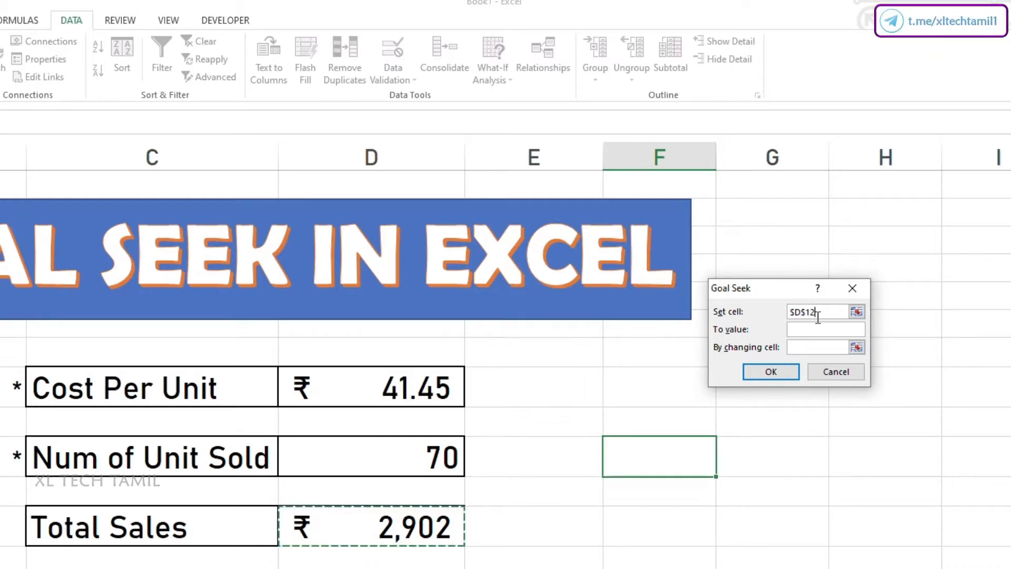
pyautogui.click(830, 328)
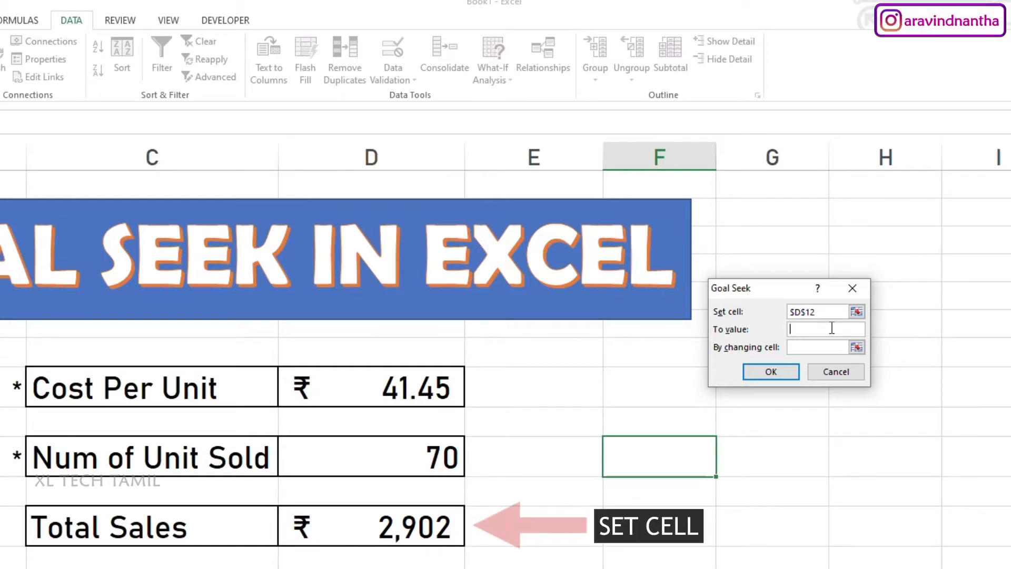
pyautogui.write('5000')
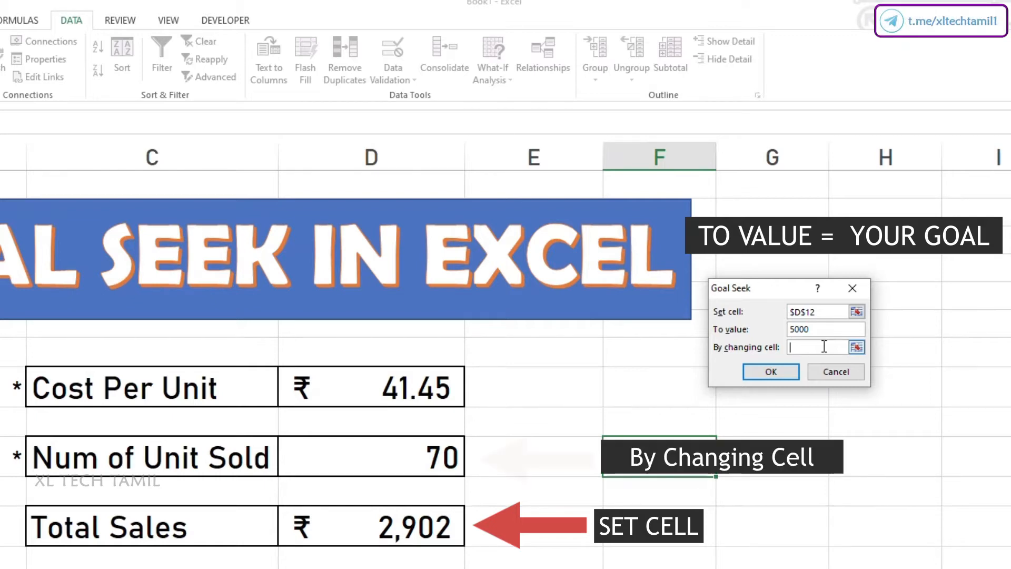
pyautogui.click(447, 454)
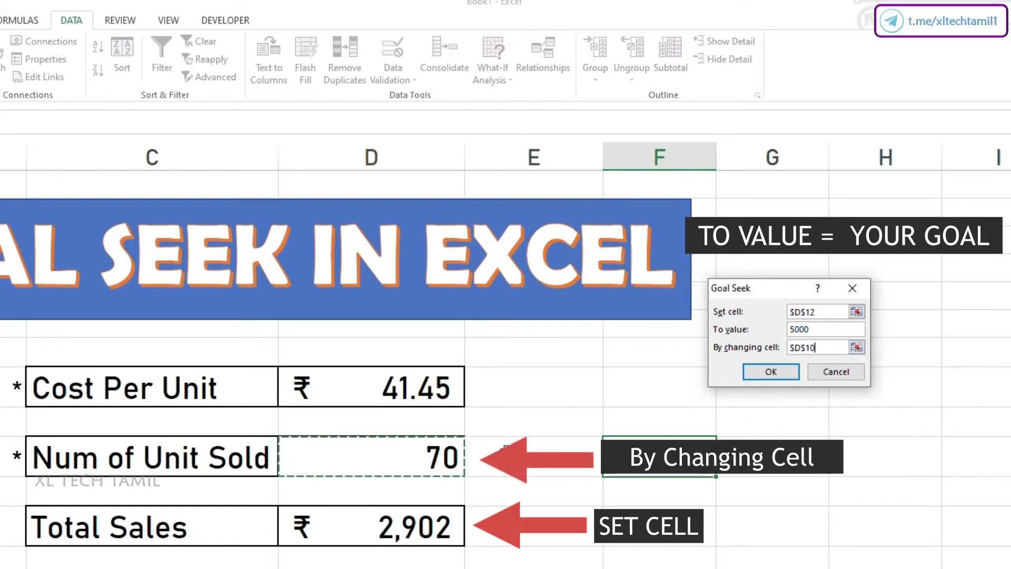
pyautogui.click(772, 372)
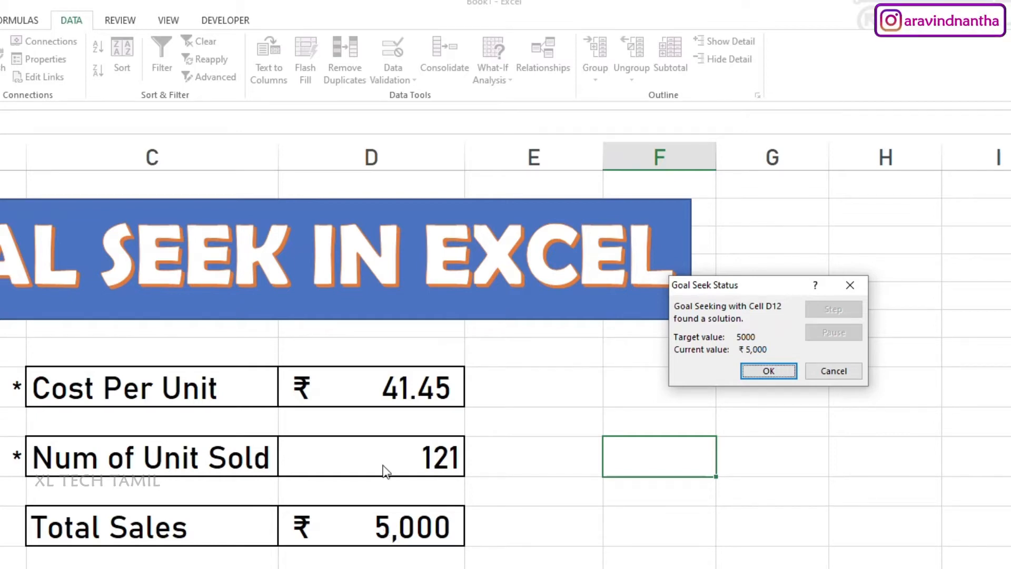
pyautogui.click(751, 375)
pyautogui.click(417, 467)
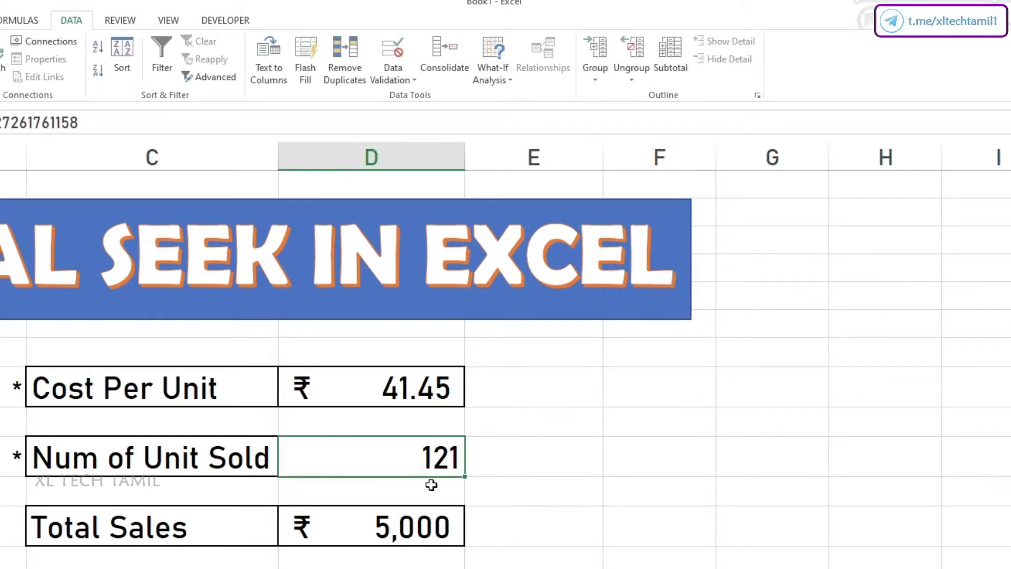
# Try Goal Seek on Total Sales (D12) with a target of 10000 by changing Cost Per Unit (D8), and discard the solution.
pyautogui.click(429, 521)
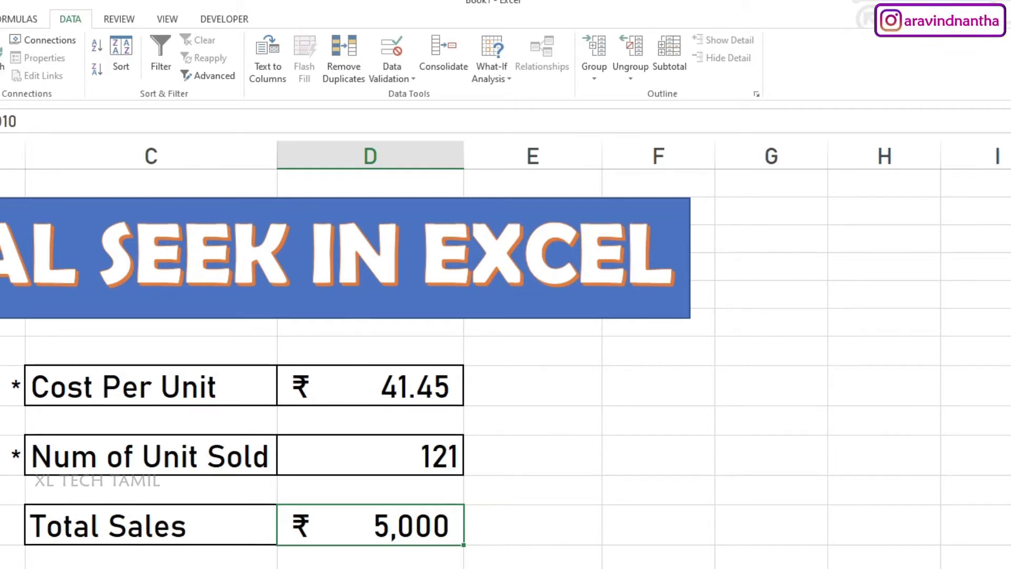
pyautogui.click(504, 68)
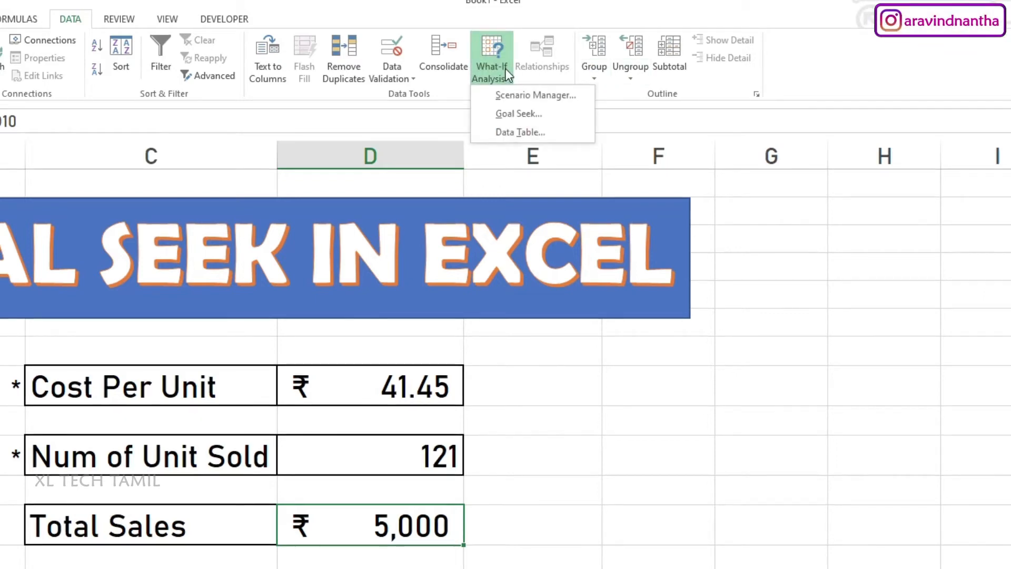
pyautogui.click(514, 113)
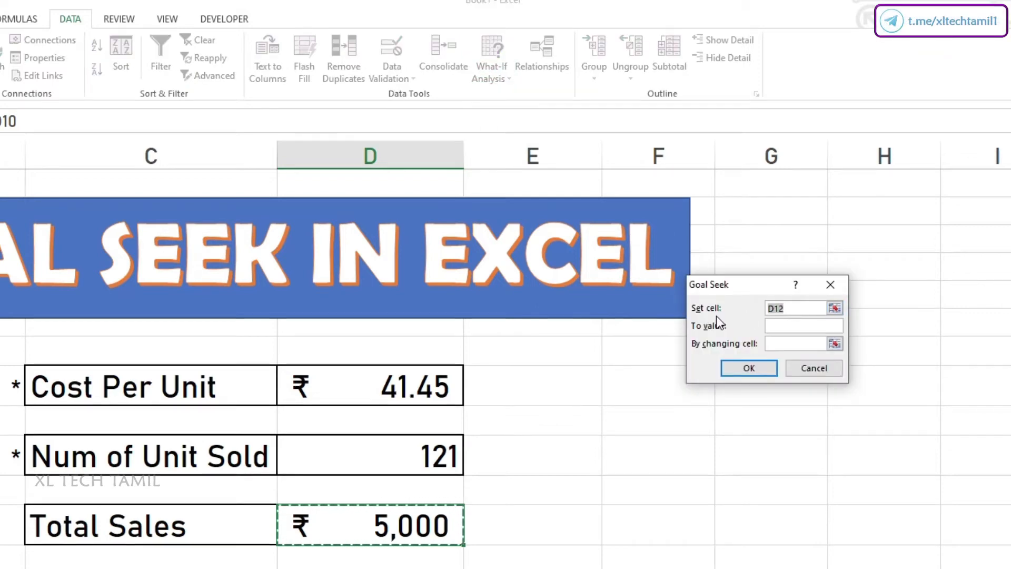
pyautogui.click(788, 326)
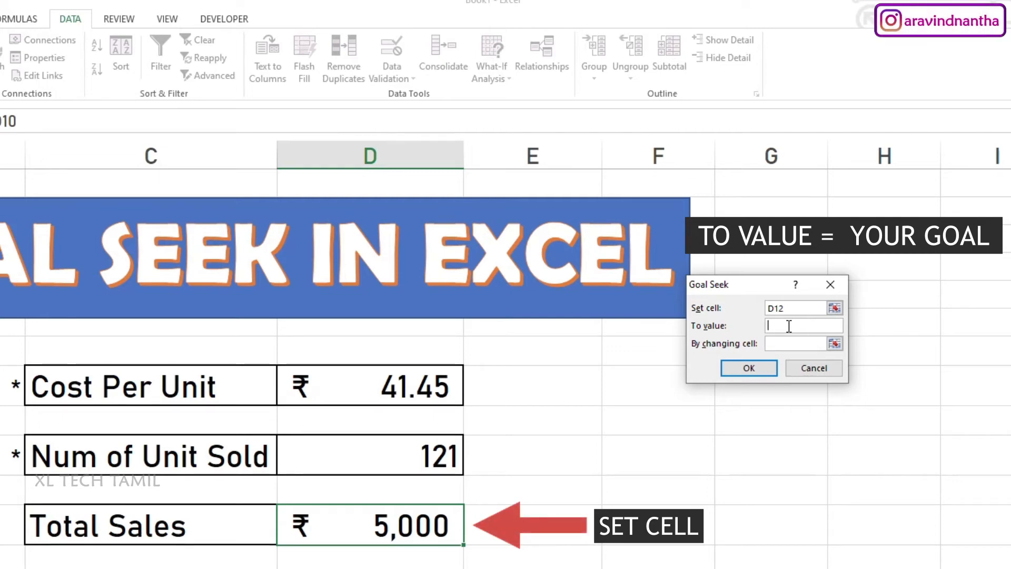
pyautogui.click(790, 348)
pyautogui.click(440, 408)
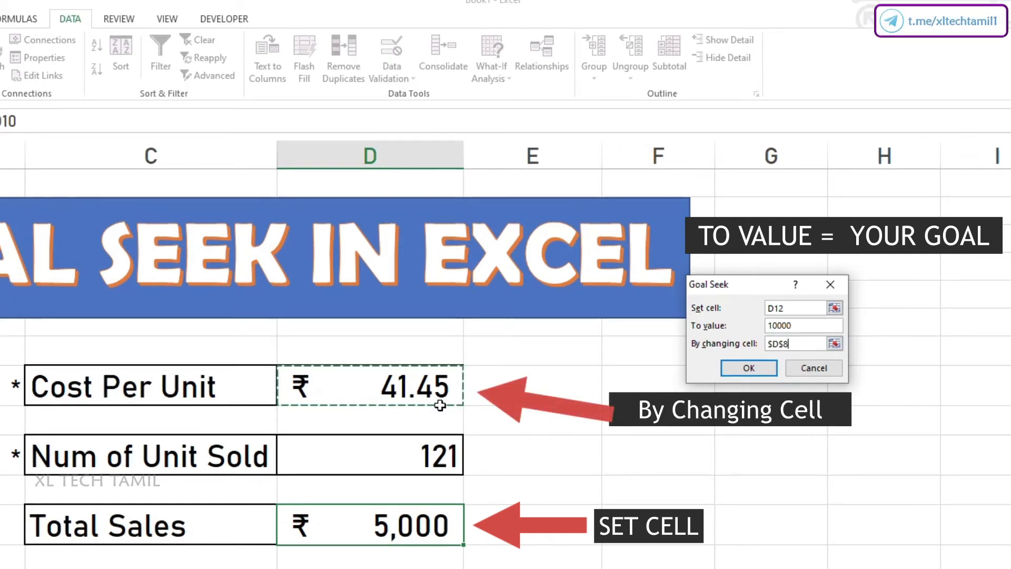
pyautogui.press('Return')
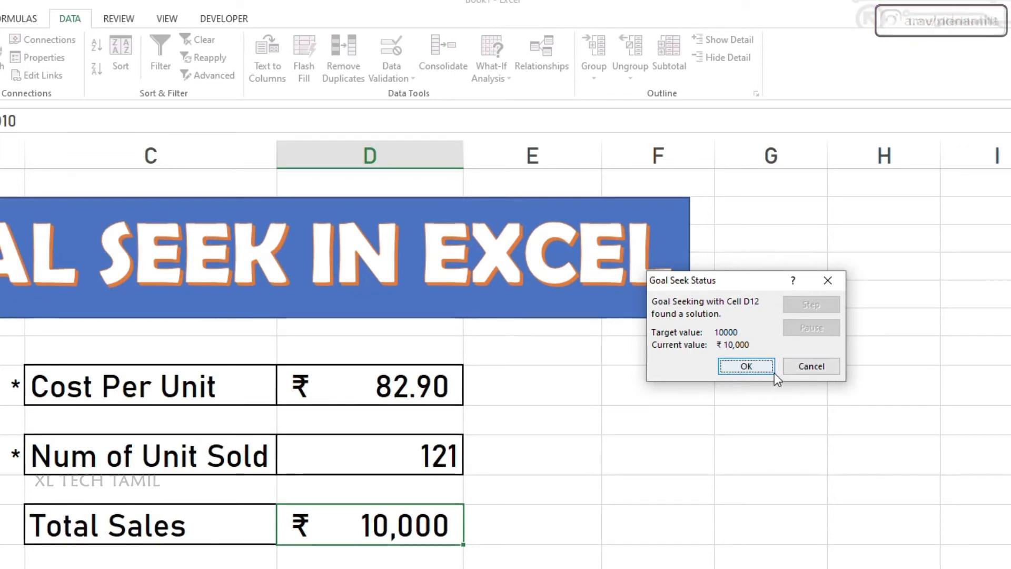
pyautogui.click(802, 366)
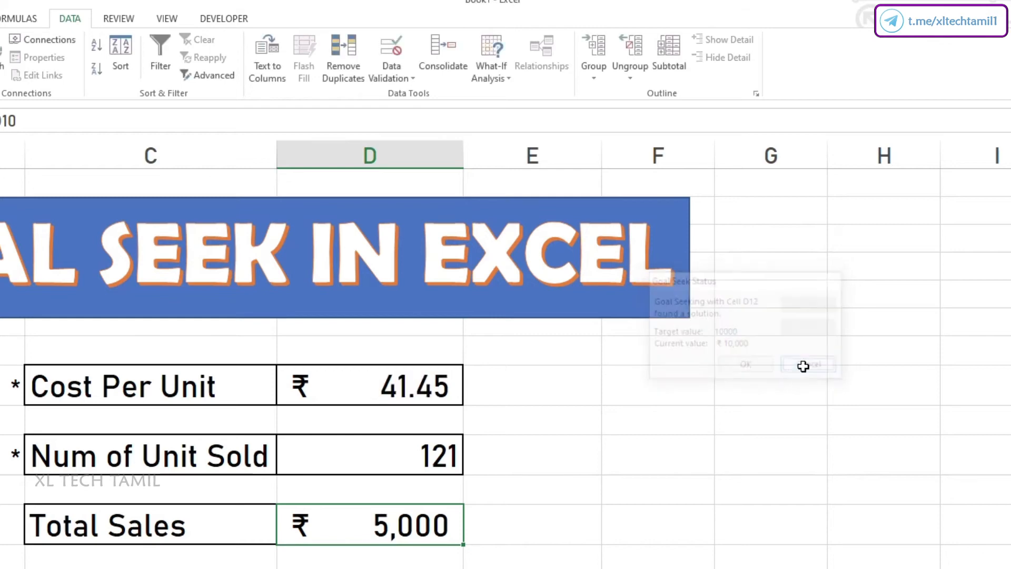